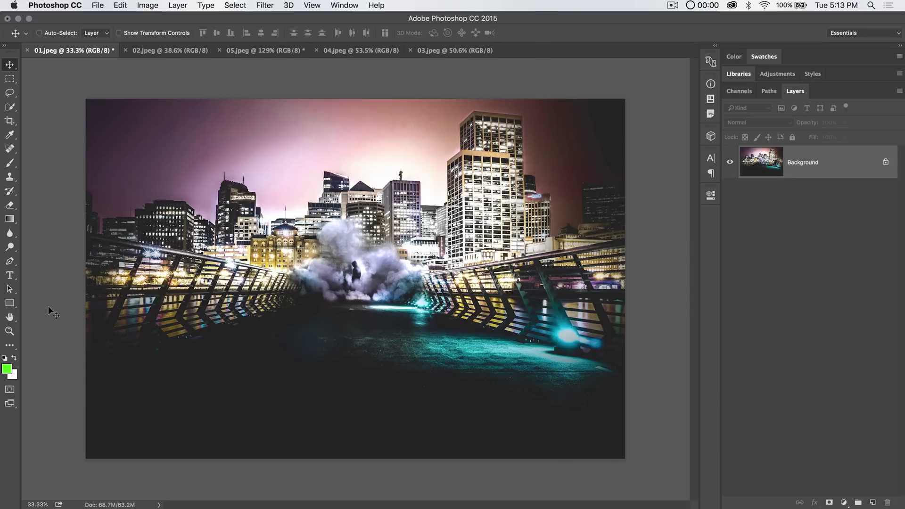
- Switch from the Hand tool group to the Rotate View Tool
left_click(13, 319)
left_click(48, 328)
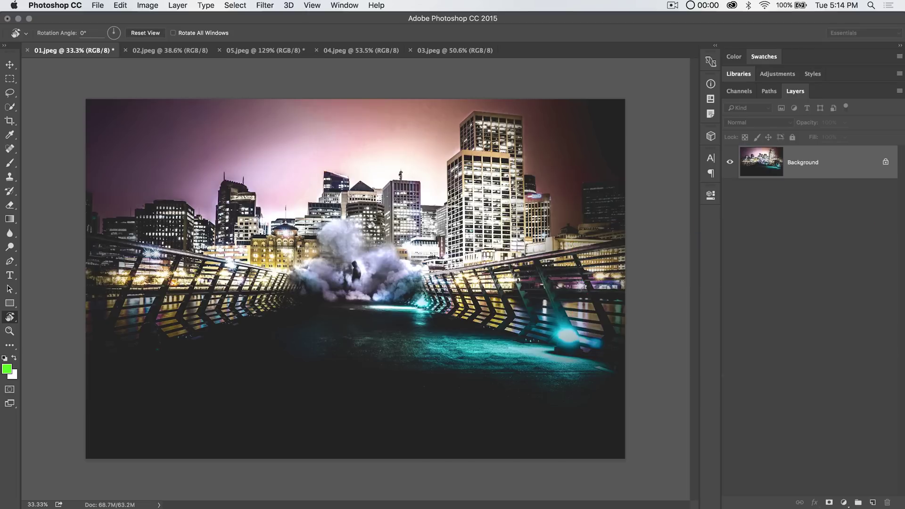
left_click_drag(356, 271, 345, 221)
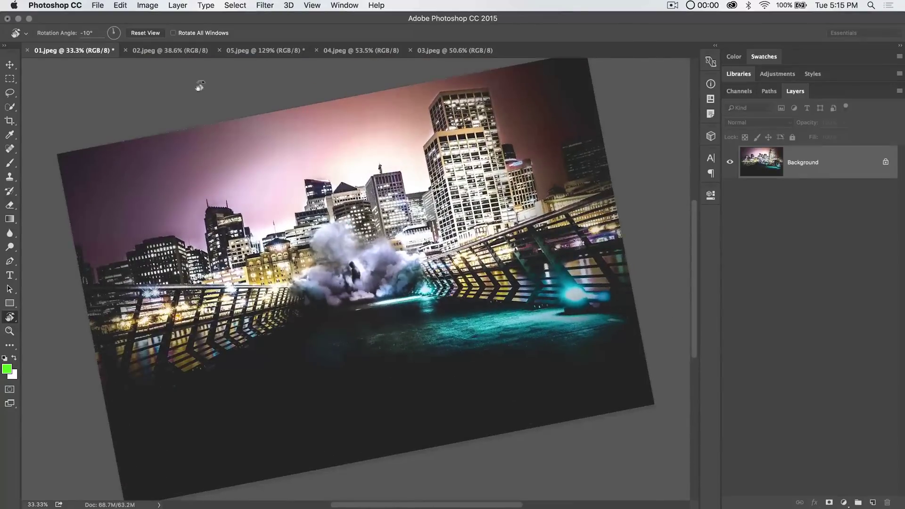
left_click(143, 33)
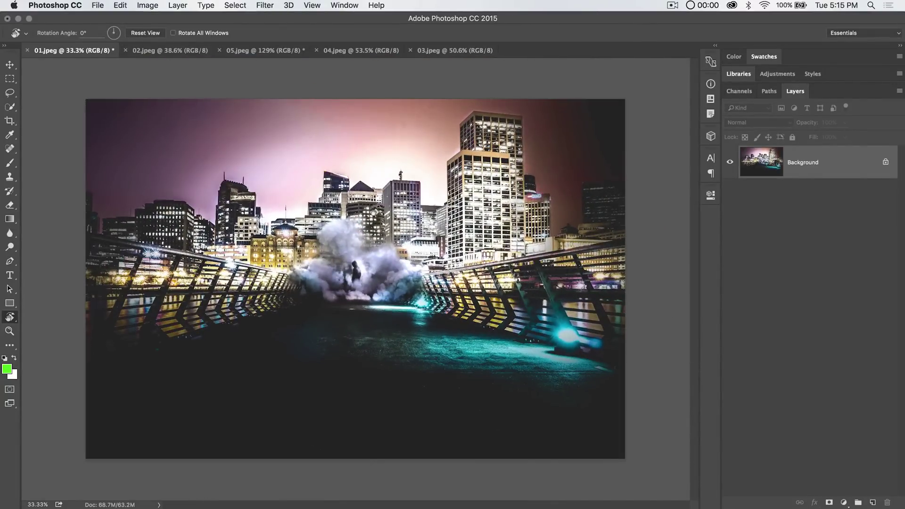
left_click(148, 5)
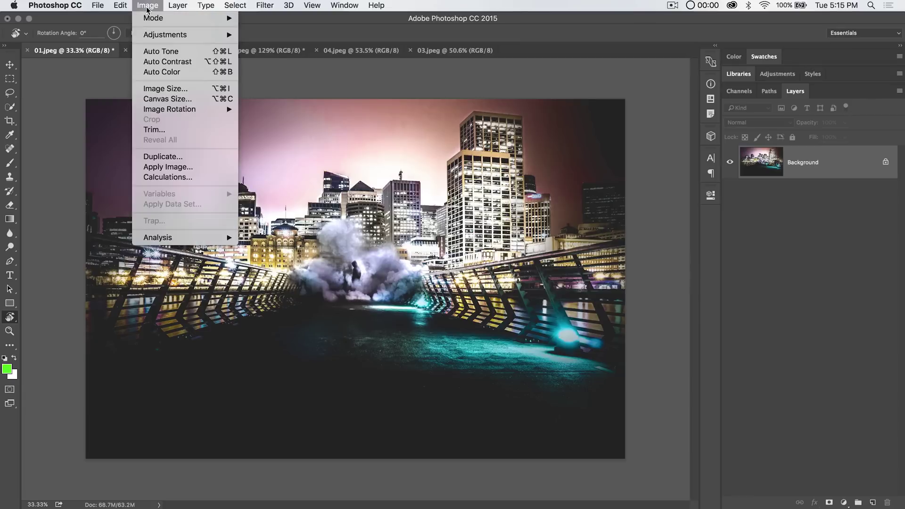
mouse_move(176, 112)
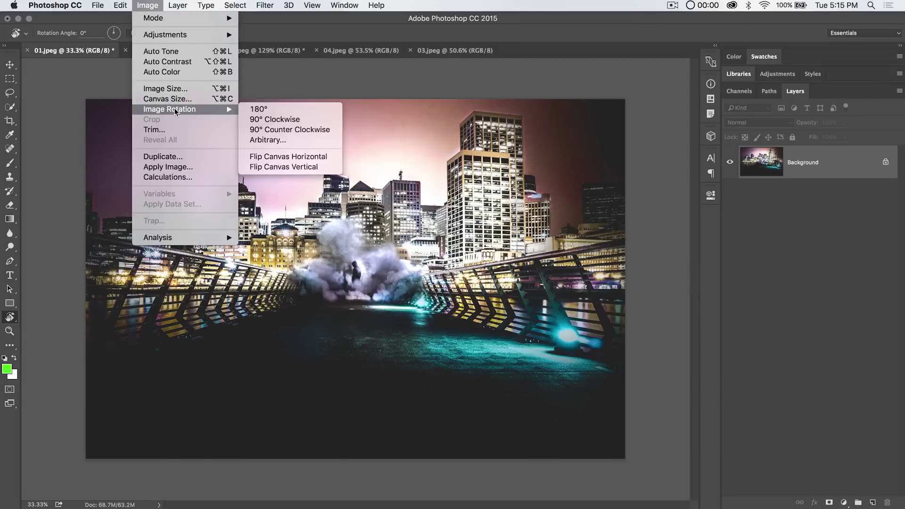
left_click(284, 140)
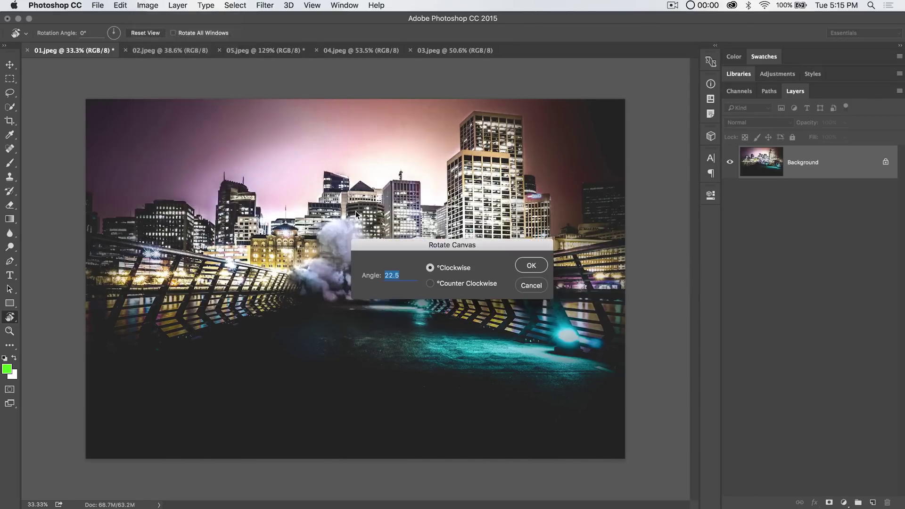
left_click(403, 277)
left_click(529, 265)
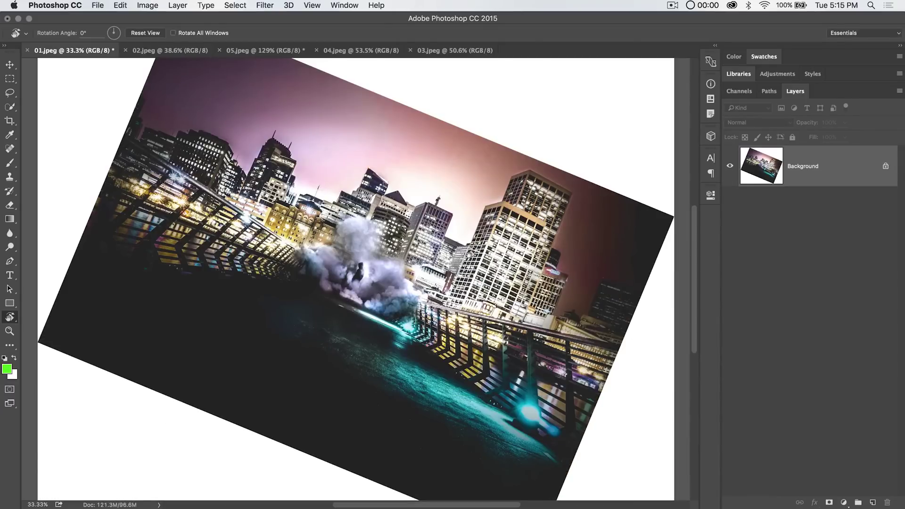
key("super+minus")
key("super+minus")
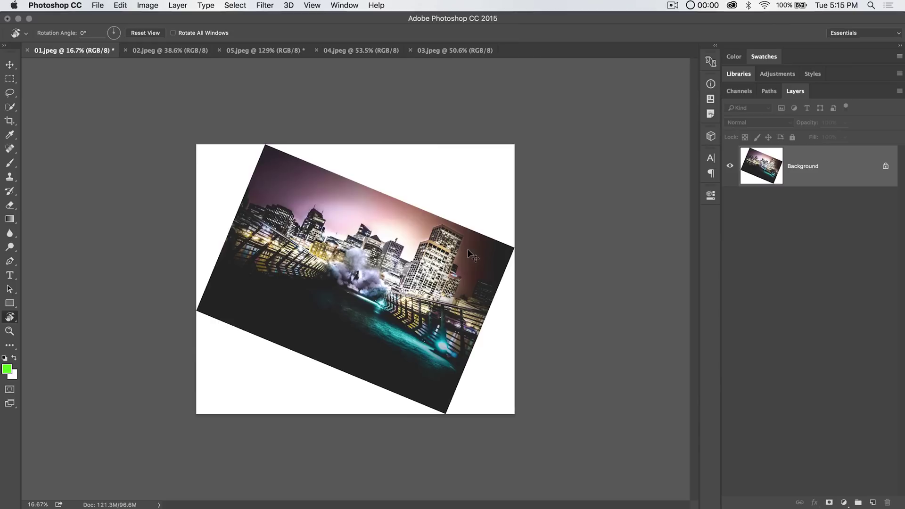
key("super+z")
key("super+plus")
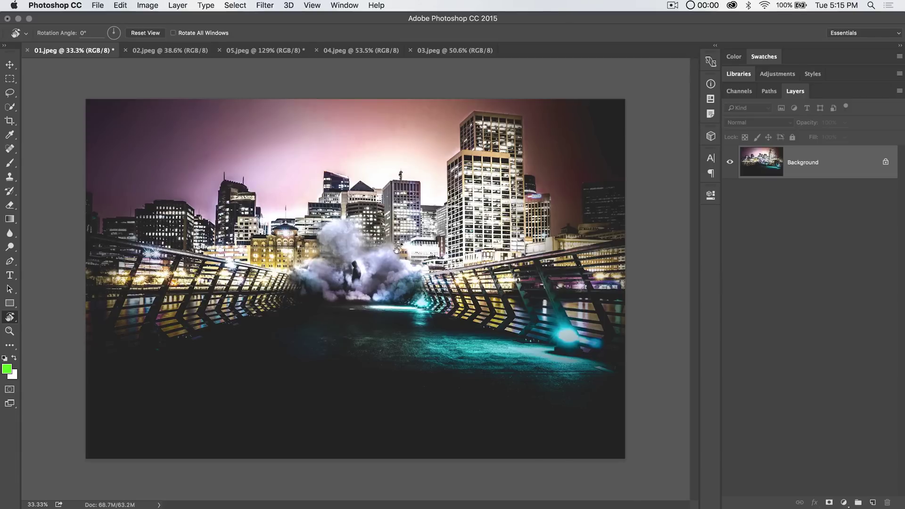
key("super+plus")
- Zoom to 100% on the smoke and rotate the view sideways to about 72°
key("super+1")
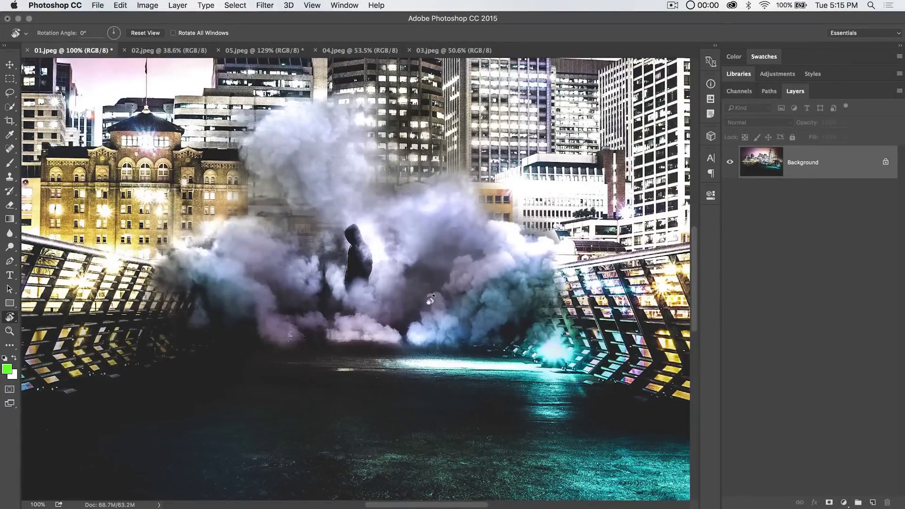
left_click_drag(381, 300, 339, 310)
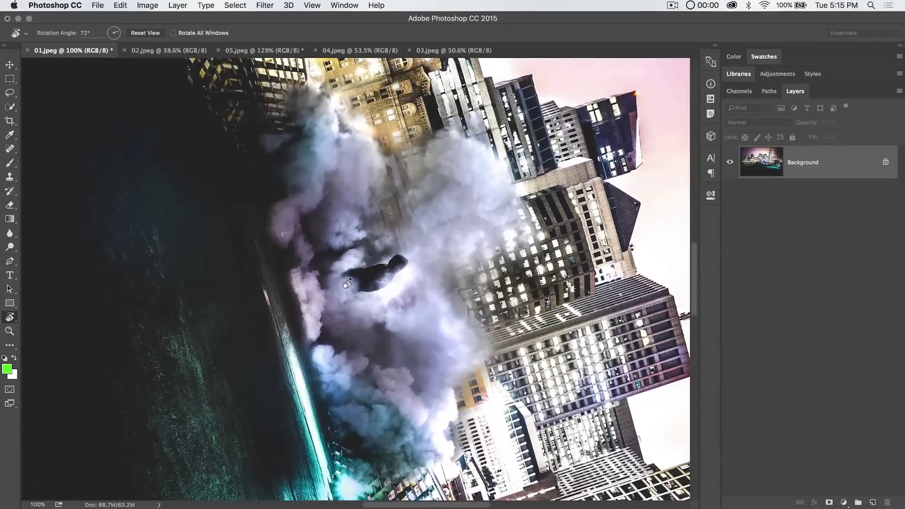
- Add a new Layer 1 and brush green strokes along the smoke's upper and lower edges
key("super+alt+shift+n")
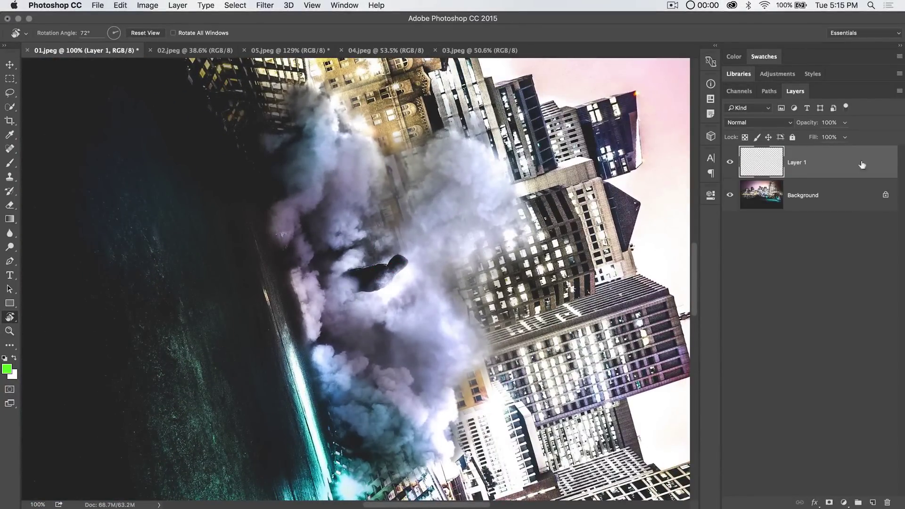
left_click(10, 162)
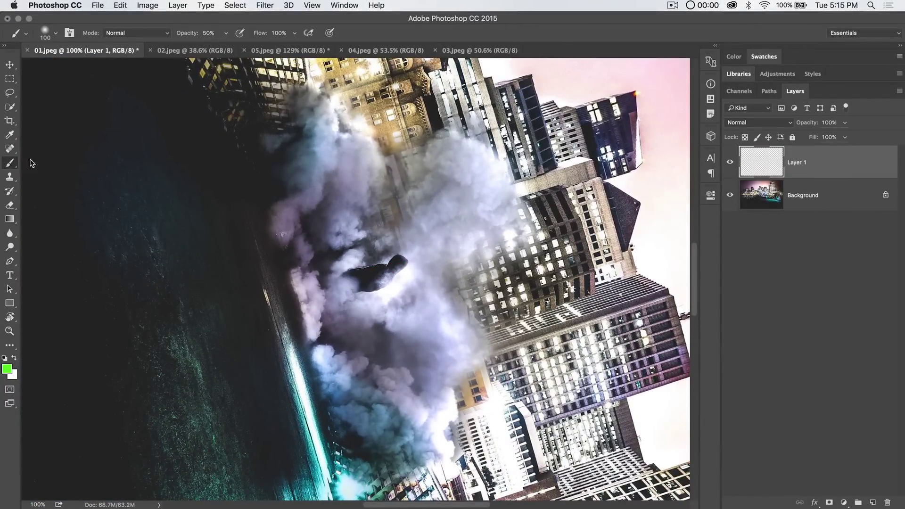
mouse_move(282, 238)
left_mouse_down()
mouse_move(292, 198)
mouse_move(302, 196)
mouse_move(296, 165)
mouse_move(303, 151)
left_mouse_up()
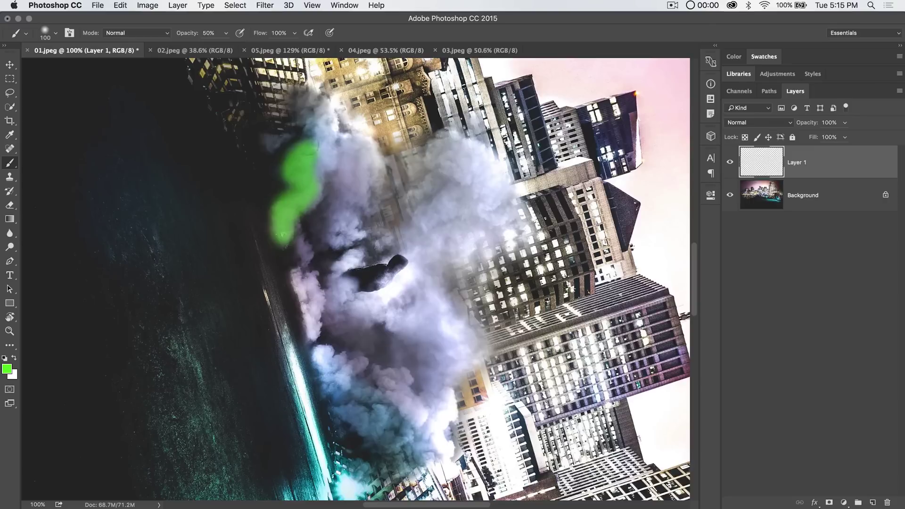
mouse_move(293, 243)
left_mouse_down()
mouse_move(301, 271)
mouse_move(293, 296)
mouse_move(305, 294)
mouse_move(303, 323)
mouse_move(314, 333)
mouse_move(300, 273)
left_mouse_up()
mouse_move(319, 358)
left_mouse_down()
mouse_move(358, 431)
mouse_move(375, 401)
mouse_move(326, 356)
left_mouse_up()
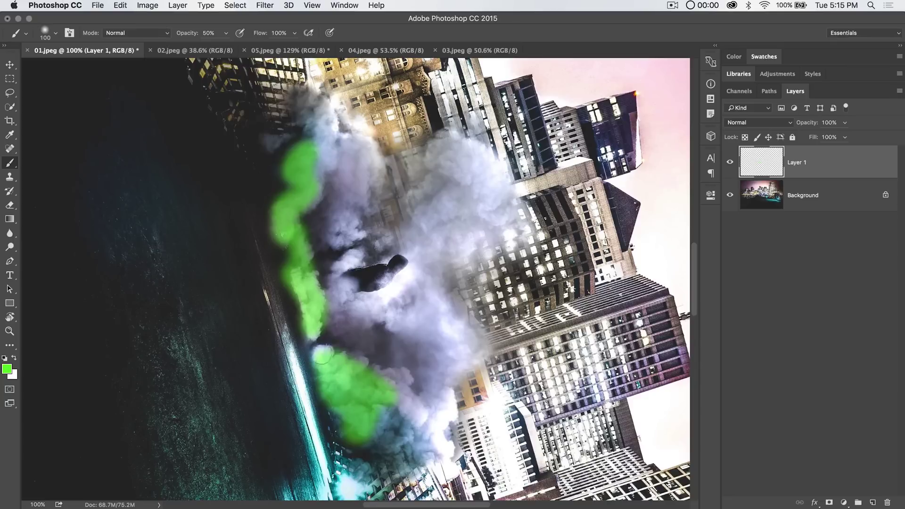
mouse_move(330, 149)
left_mouse_down()
mouse_move(315, 137)
mouse_move(317, 108)
mouse_move(305, 99)
mouse_move(316, 122)
mouse_move(315, 184)
mouse_move(319, 109)
left_mouse_up()
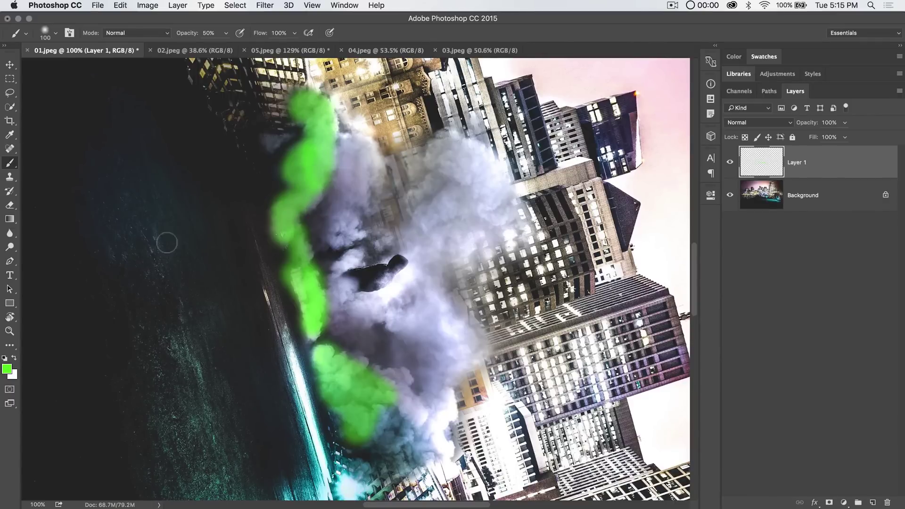
- Reset the view rotation to 0° and zoom out to see the whole image
left_click(10, 318)
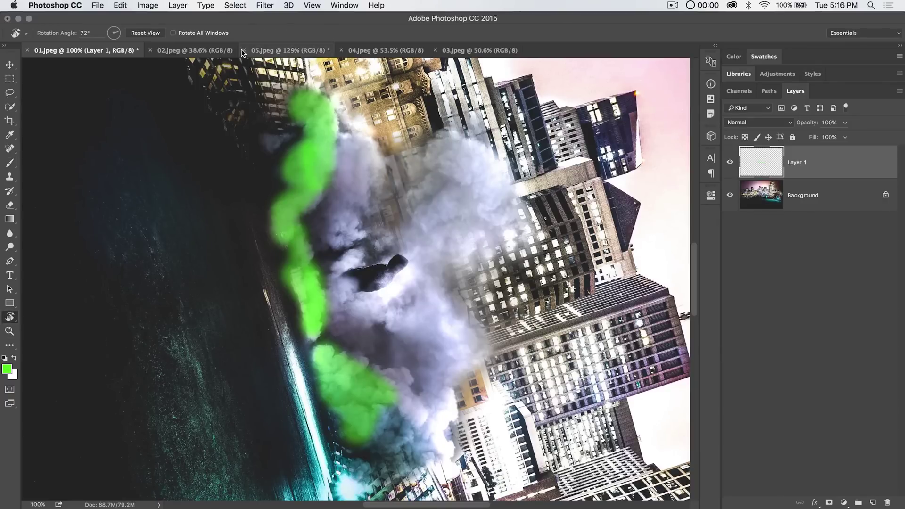
left_click(143, 34)
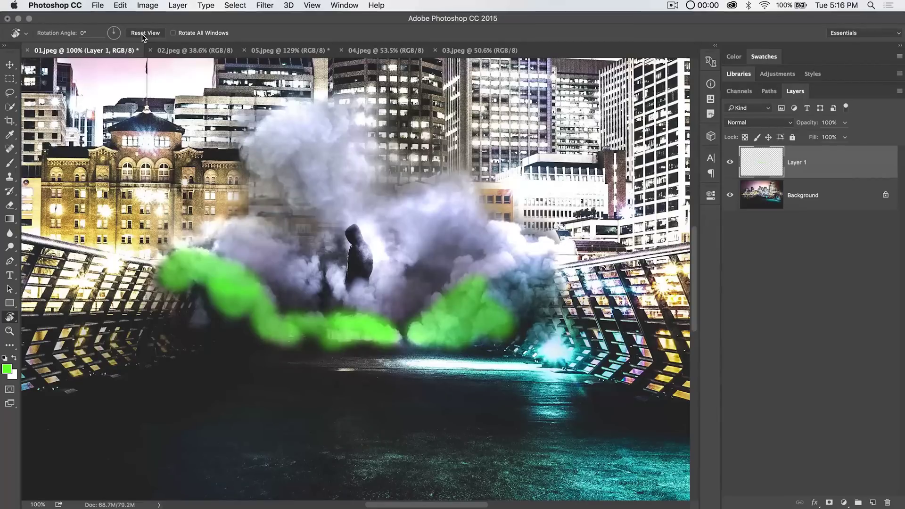
key("super+minus")
key("super+minus")
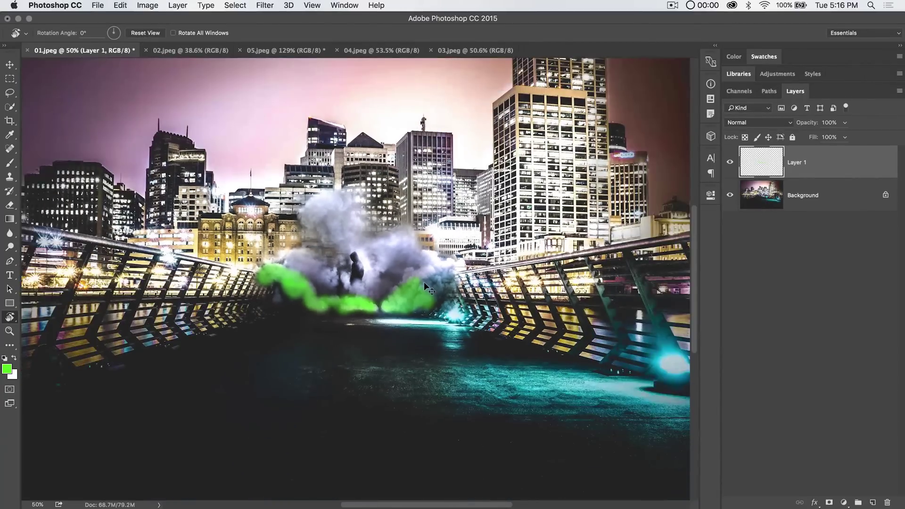
key("super+minus")
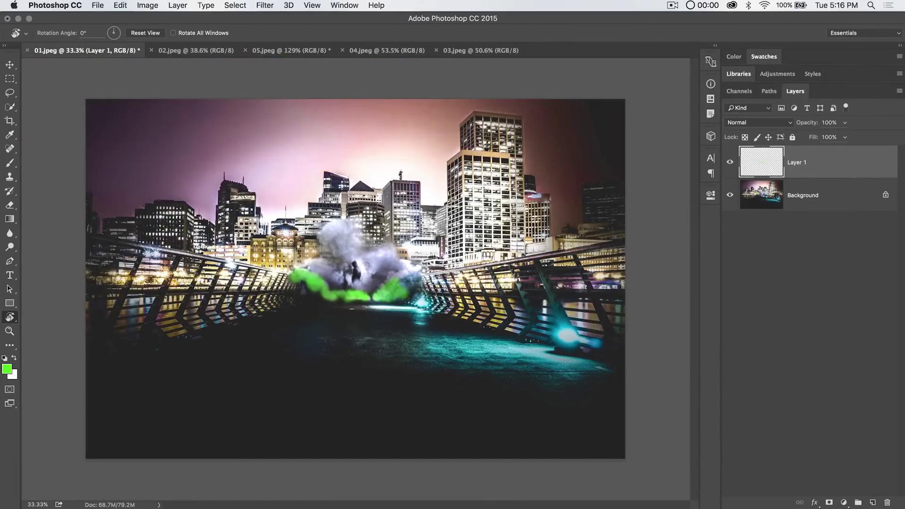
- Tilt the view once more, then reset it upright to 0°
left_click_drag(337, 221, 392, 231)
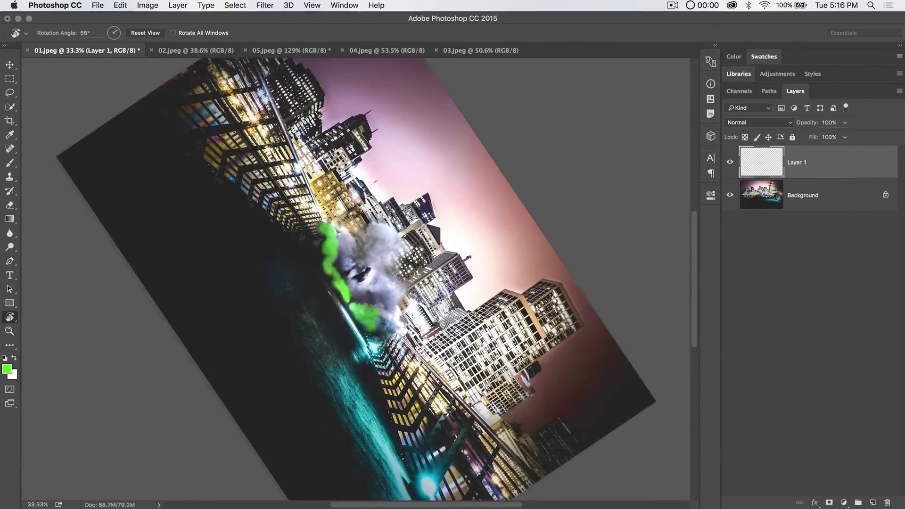
left_click(141, 33)
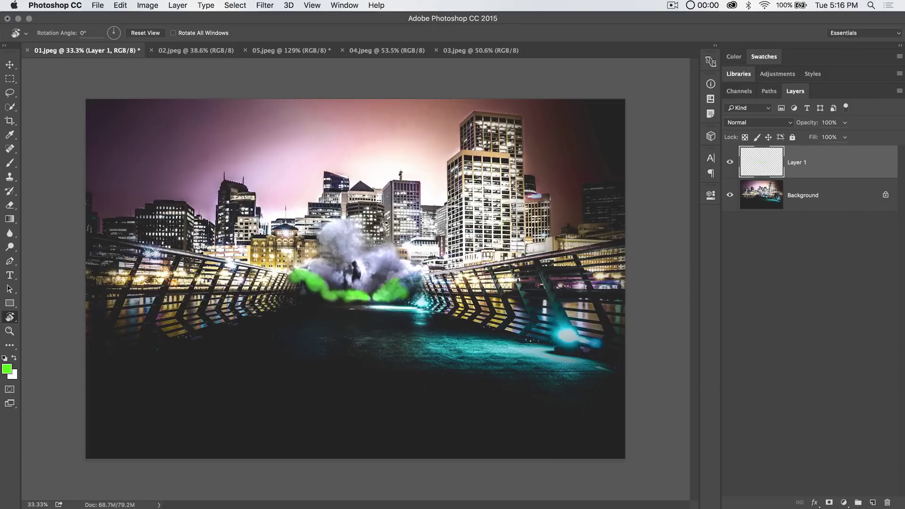
left_click(336, 7)
mouse_move(355, 19)
left_click(488, 93)
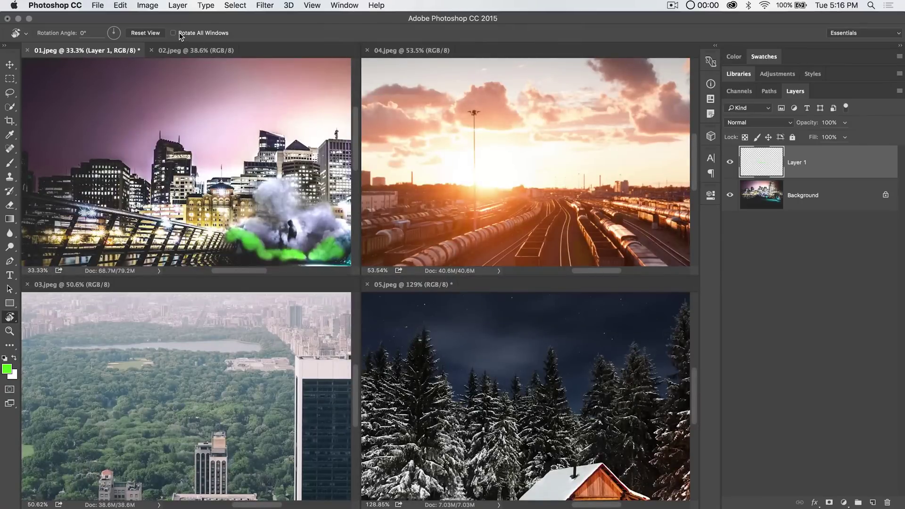
left_click(174, 33)
mouse_move(194, 149)
left_mouse_down()
mouse_move(193, 175)
mouse_move(202, 158)
left_mouse_up()
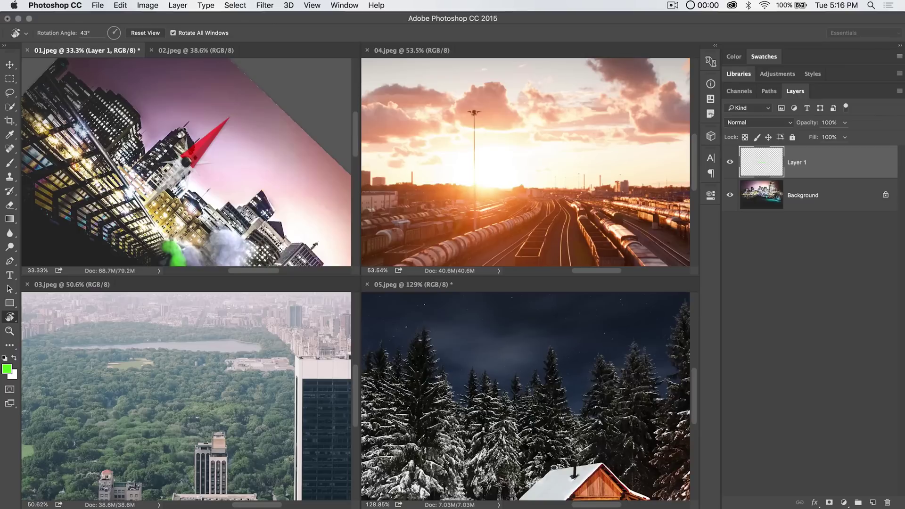
left_click_drag(182, 132, 183, 133)
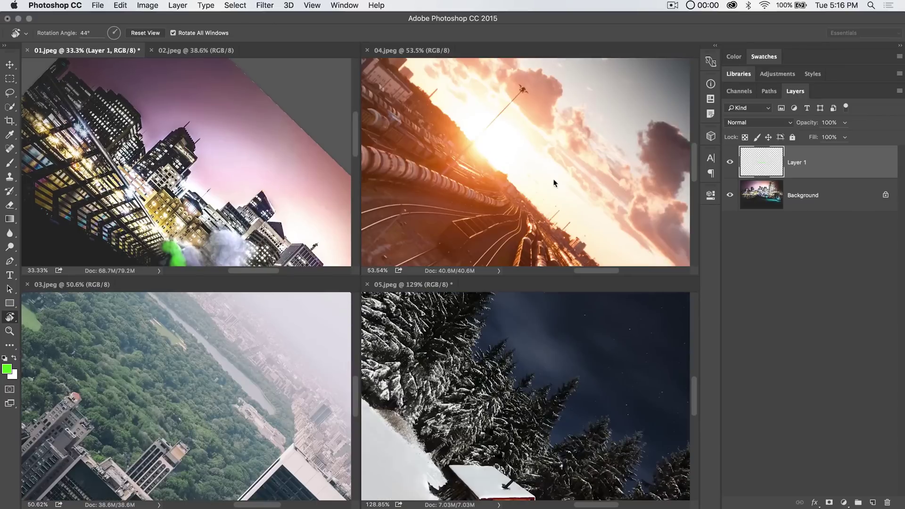
left_click(143, 34)
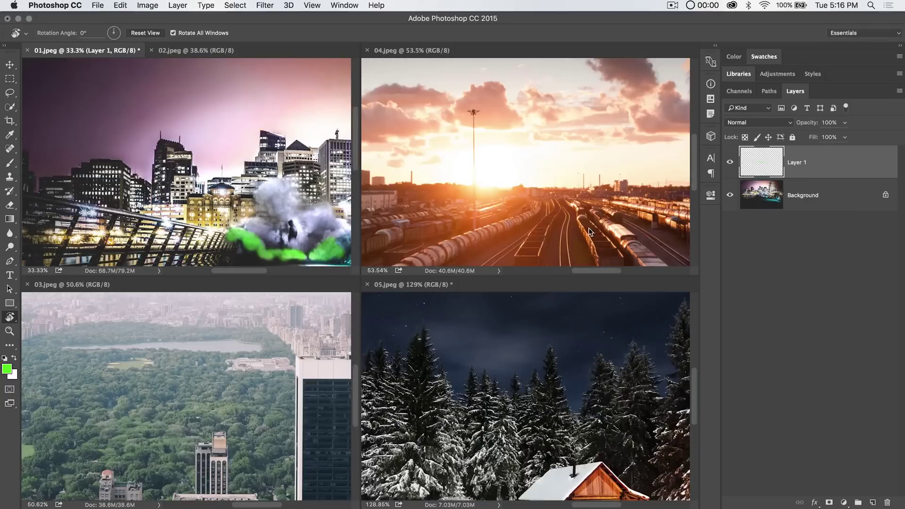
left_click(344, 6)
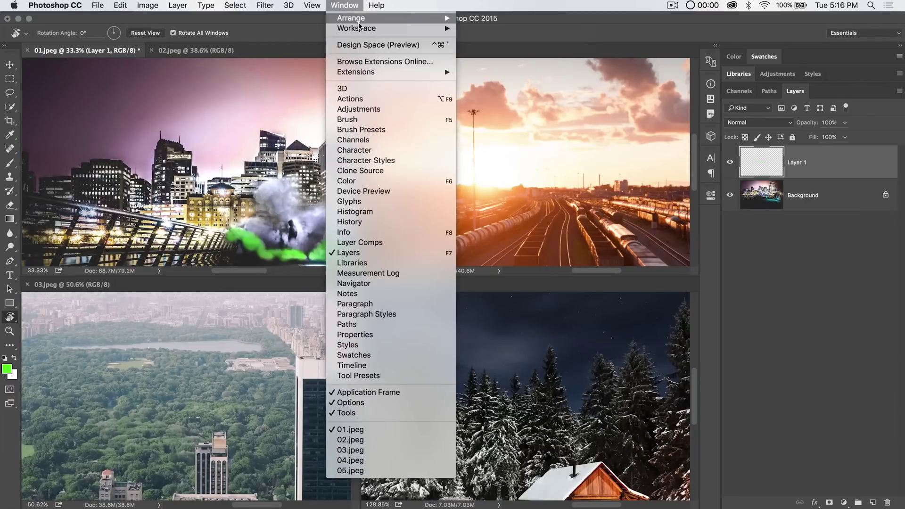
mouse_move(358, 18)
left_click(505, 114)
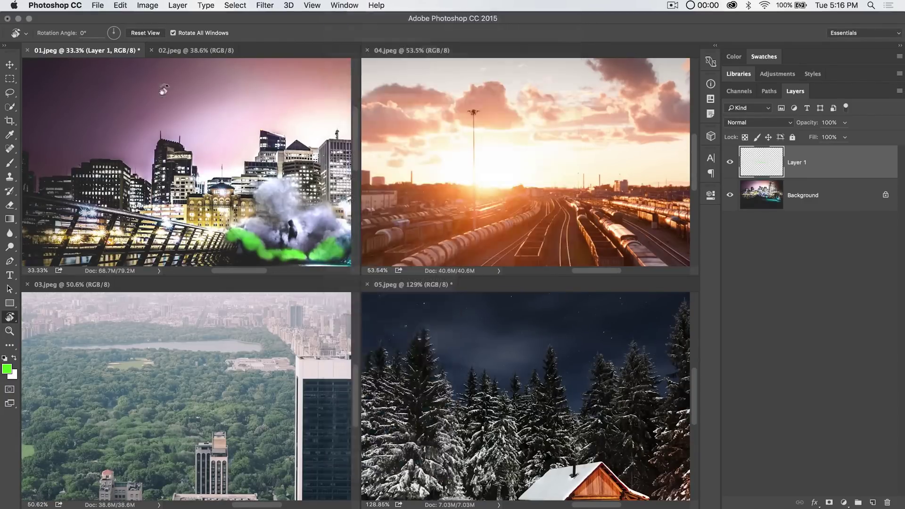
left_click(184, 31)
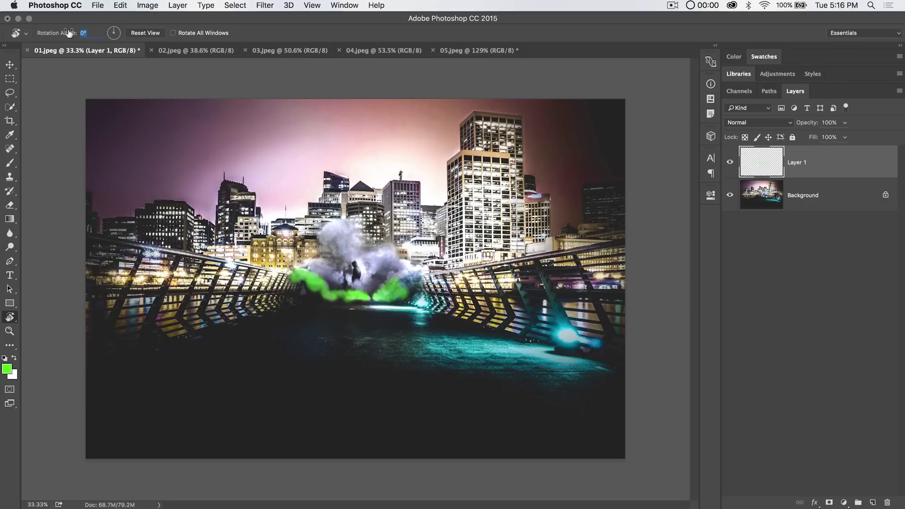
type("22.5")
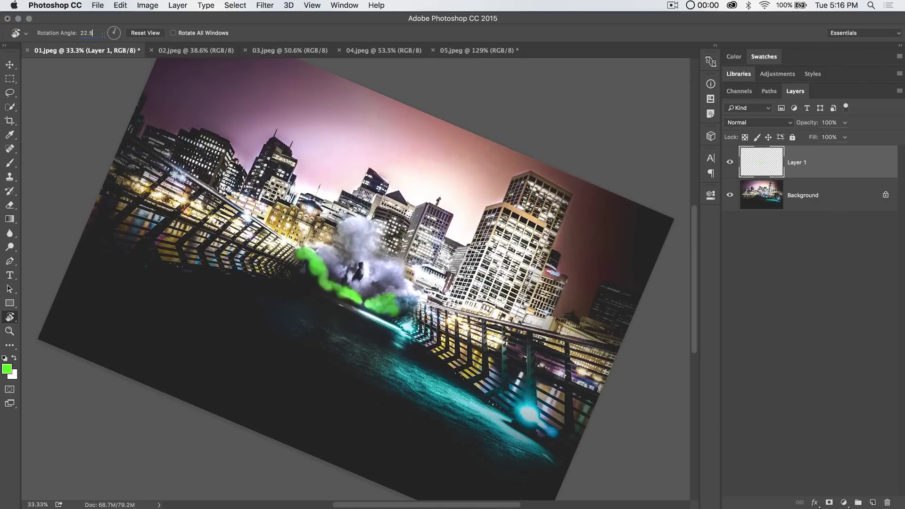
left_click(146, 36)
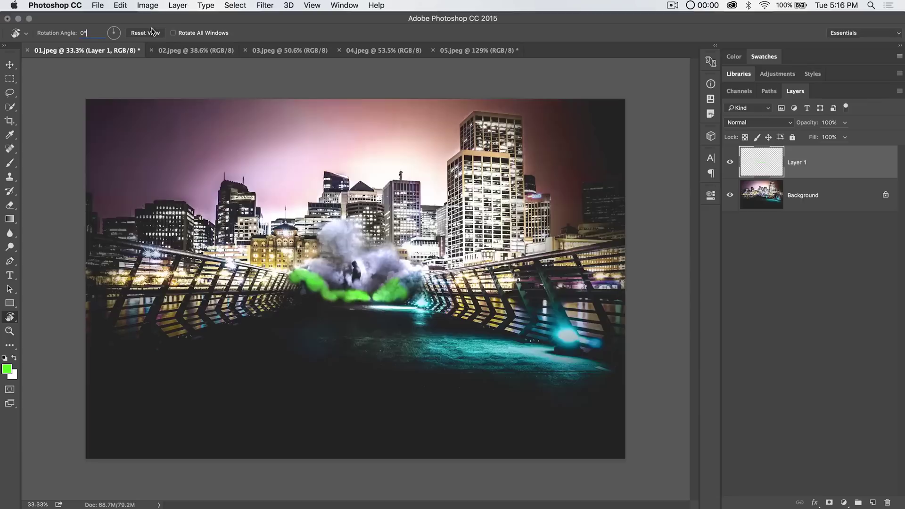